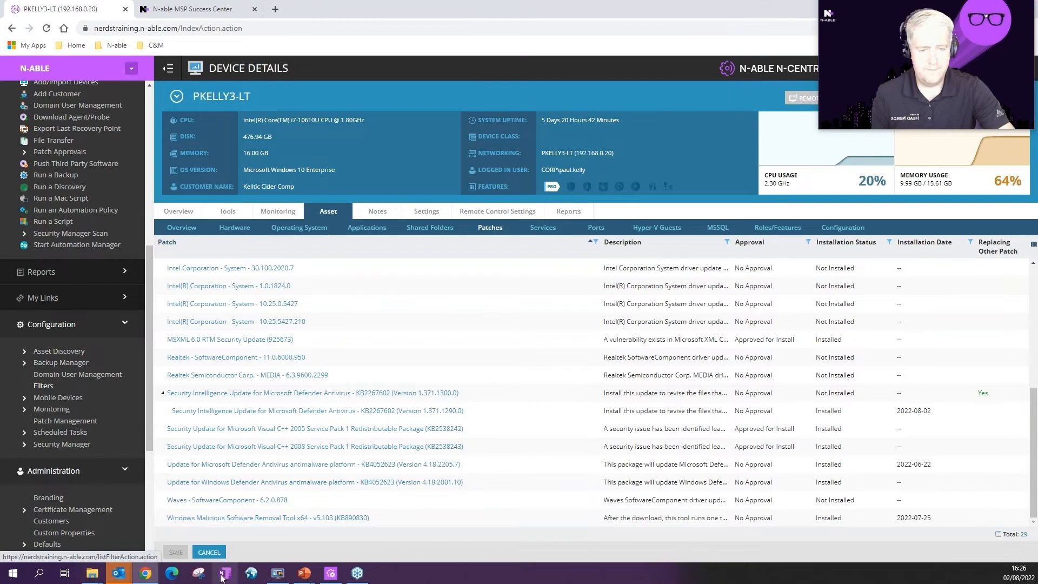
Step: In the Cove Standalone filter, add an and-condition with Device Class EQUAL TO Servers - Windows and preview the matching devices
{"action": "left_click", "coordinate": [43, 386]}
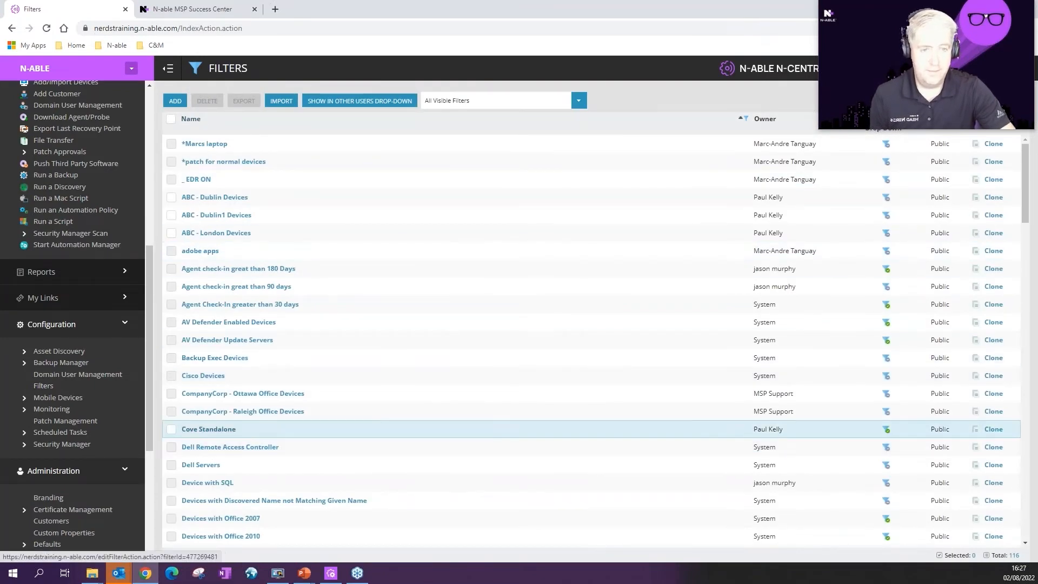
{"action": "left_click", "coordinate": [201, 433]}
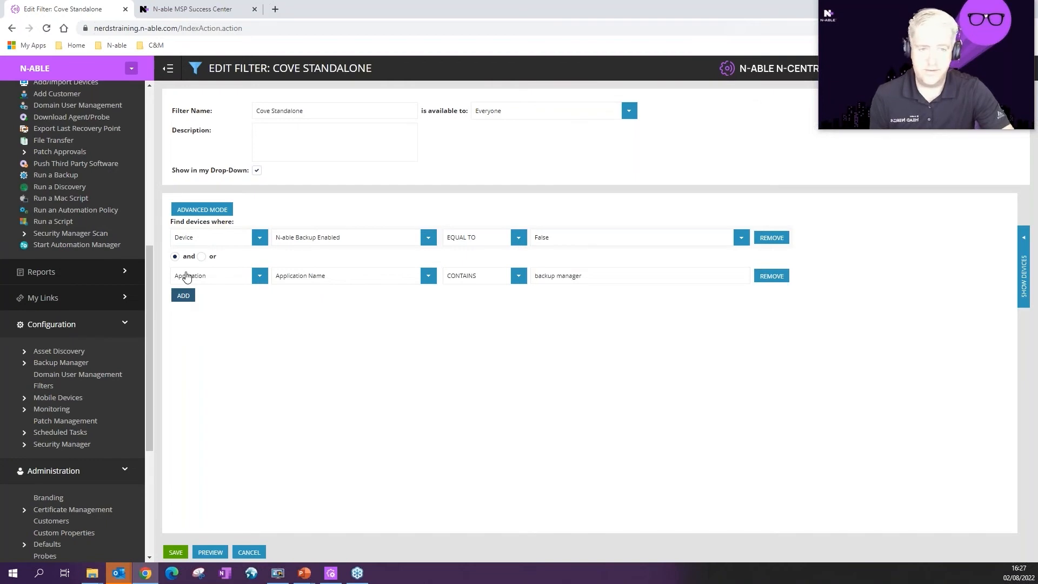
{"action": "left_click", "coordinate": [184, 298]}
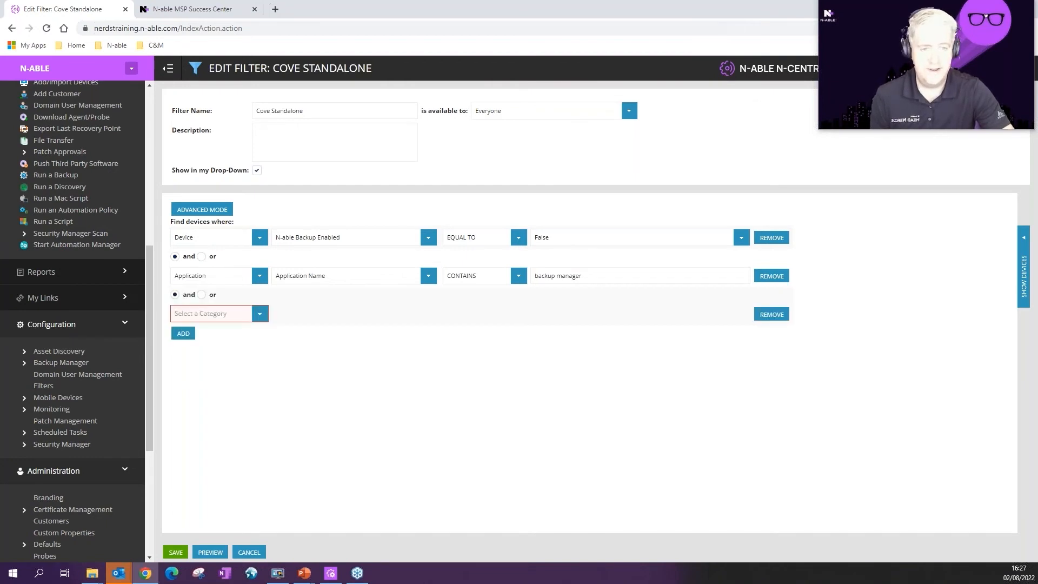
{"action": "left_click", "coordinate": [260, 314]}
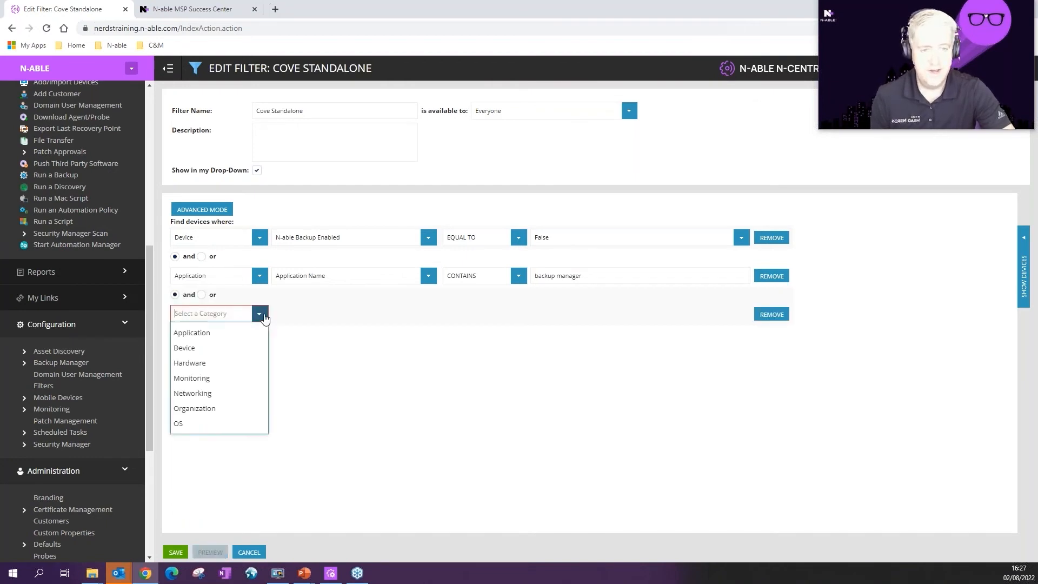
{"action": "left_click", "coordinate": [194, 350]}
{"action": "left_click", "coordinate": [325, 314]}
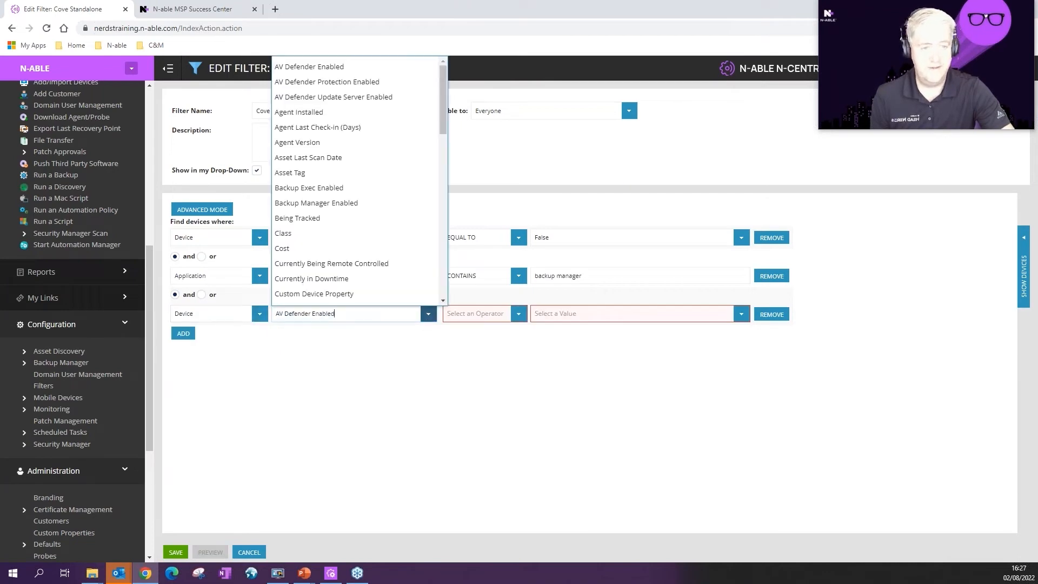
{"action": "left_click", "coordinate": [312, 237]}
{"action": "left_click", "coordinate": [475, 314]}
{"action": "left_click", "coordinate": [462, 333]}
{"action": "left_click", "coordinate": [741, 313]}
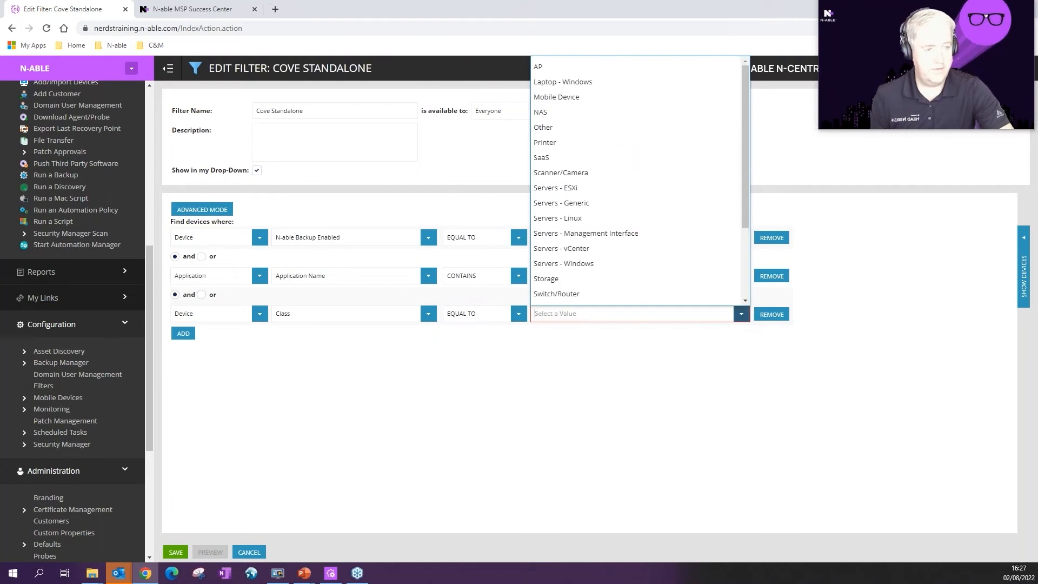
{"action": "left_click", "coordinate": [568, 264]}
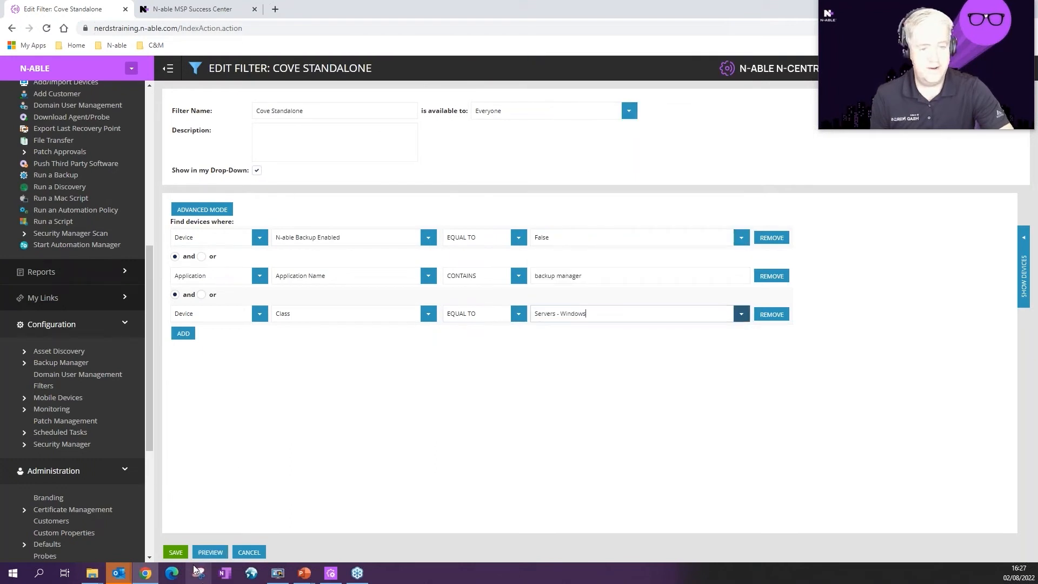
{"action": "left_click", "coordinate": [210, 552]}
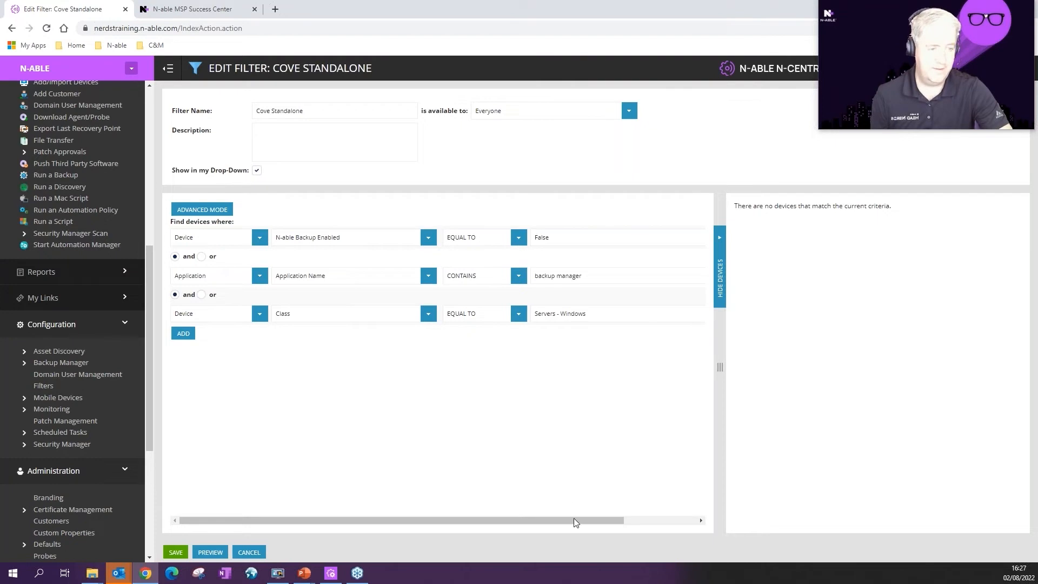
Step: Preview the filter with the device class condition set to Laptop - Windows and discard the filter edits
{"action": "left_click_drag", "start_coordinate": [575, 520], "coordinate": [667, 520]}
{"action": "left_click", "coordinate": [653, 314]}
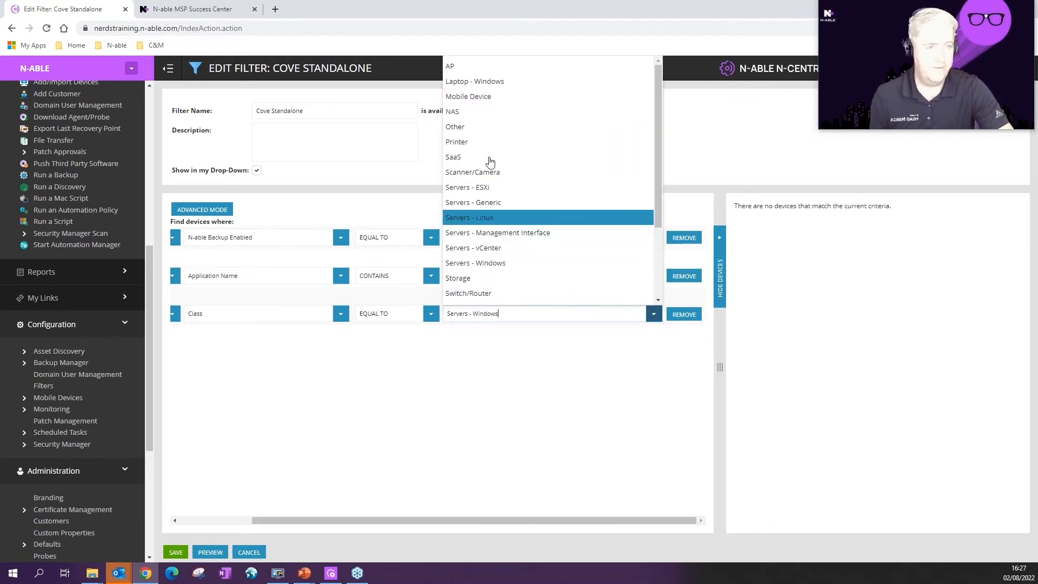
{"action": "left_click", "coordinate": [474, 81]}
{"action": "left_click", "coordinate": [212, 552]}
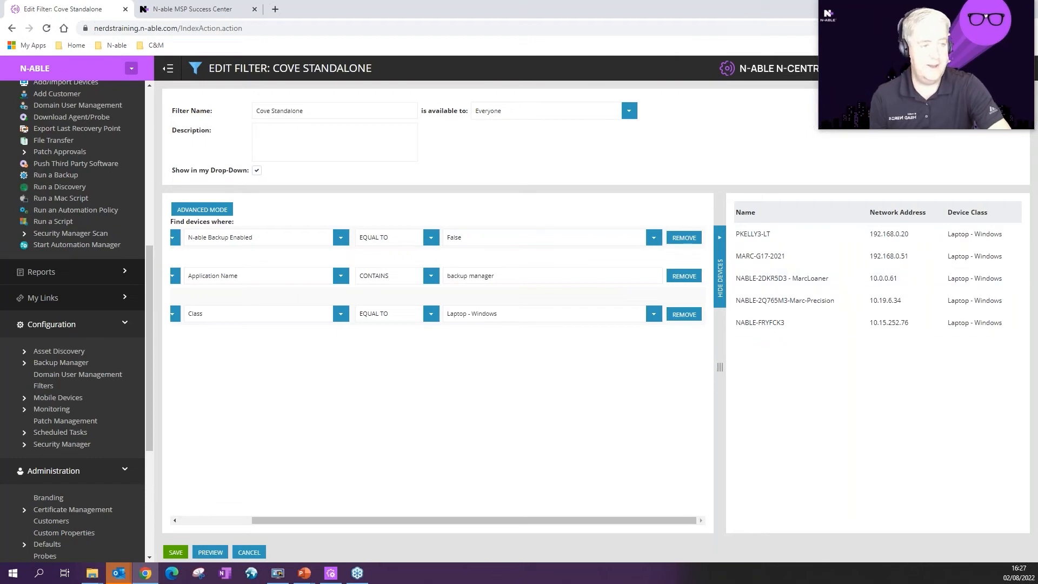
{"action": "left_click", "coordinate": [248, 552]}
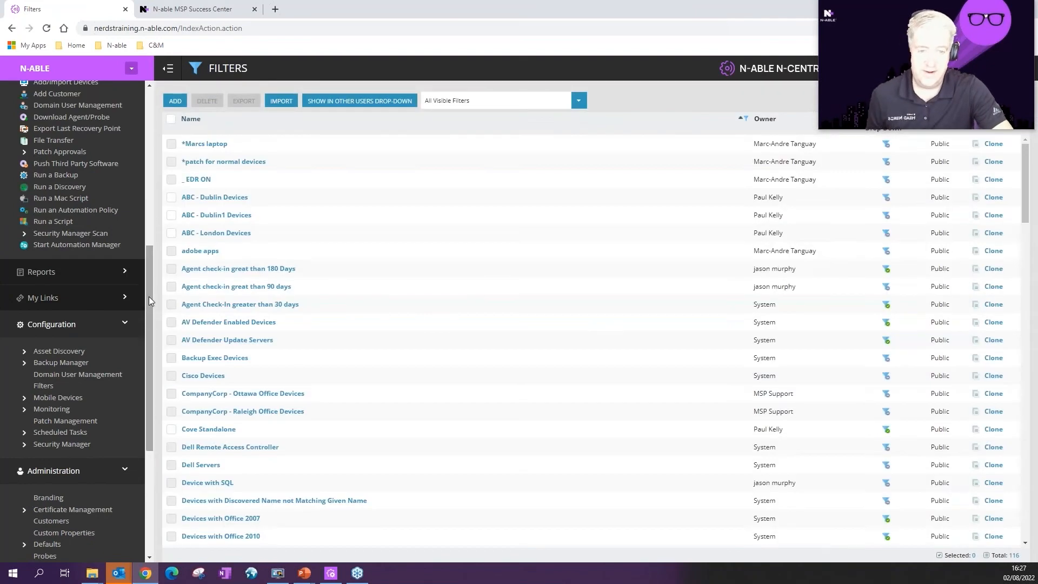
Step: Open the billing configuration page of the PSA integration
{"action": "scroll", "coordinate": [148, 296], "scroll_direction": "down", "scroll_amount": 4}
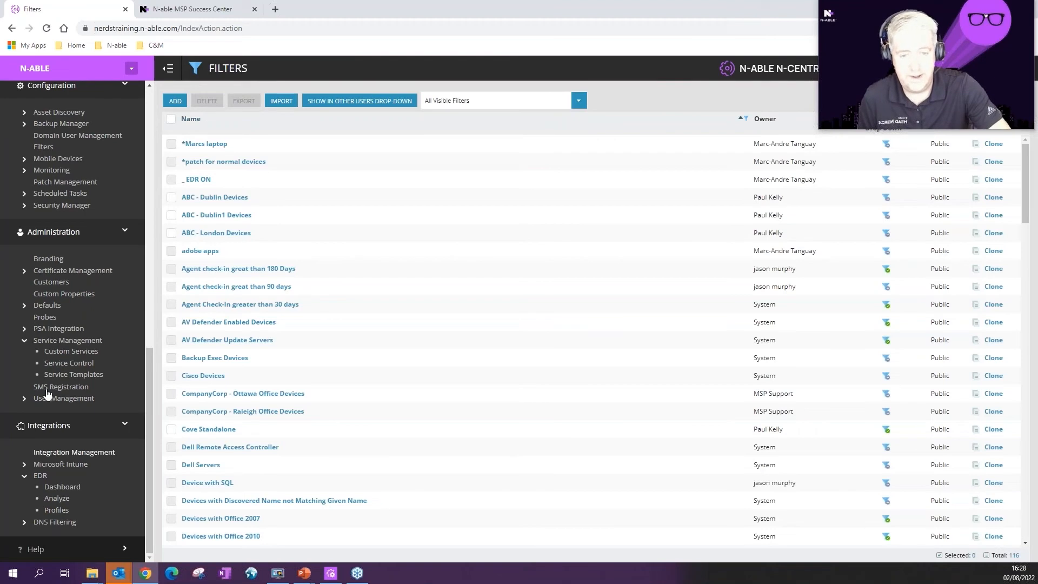
{"action": "left_click", "coordinate": [27, 330]}
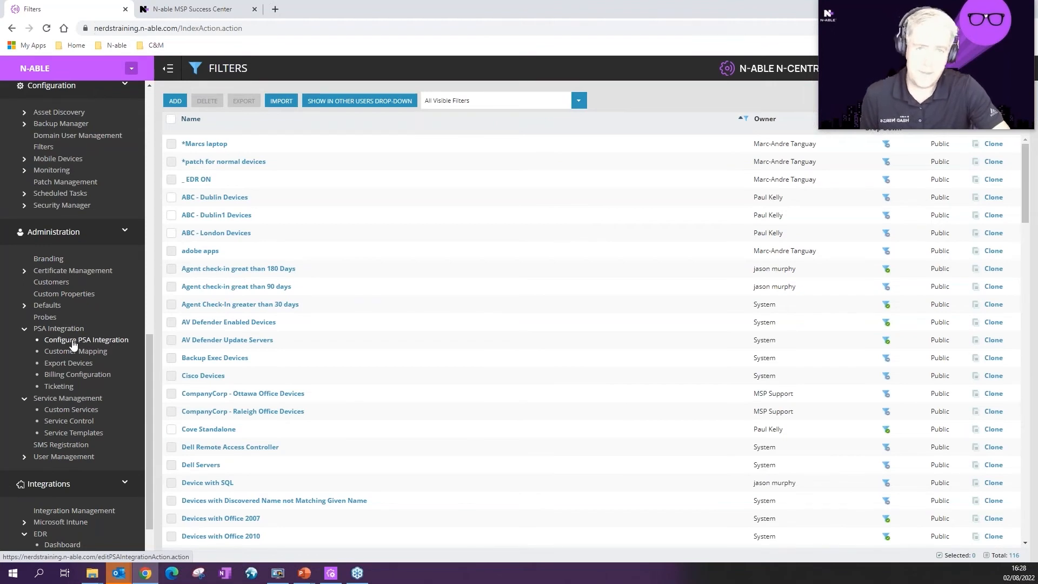
{"action": "left_click", "coordinate": [77, 375]}
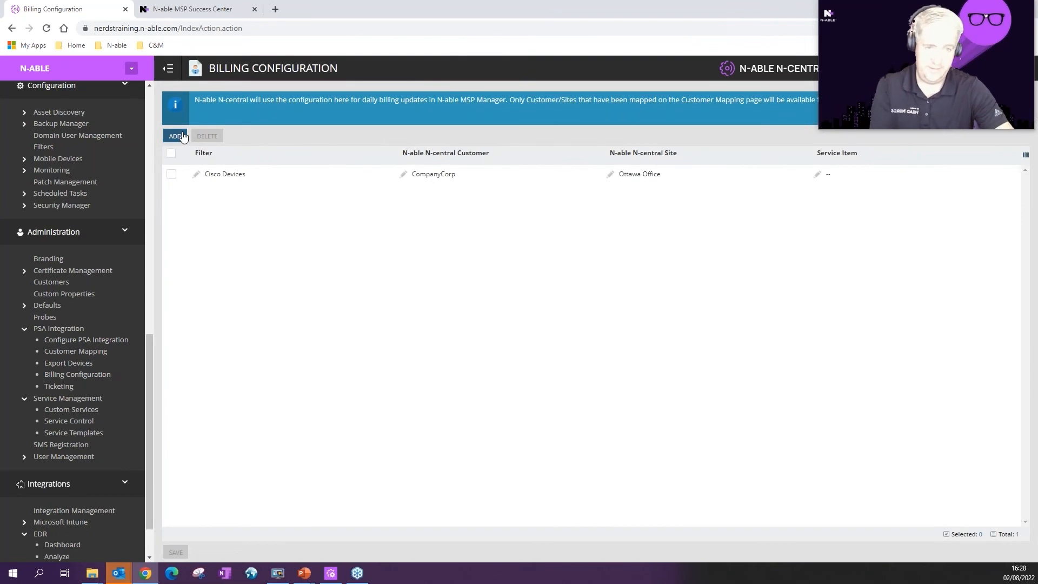
Step: Start a new billing configuration with the Cove Standalone filter selected and cancel it
{"action": "left_click", "coordinate": [183, 136]}
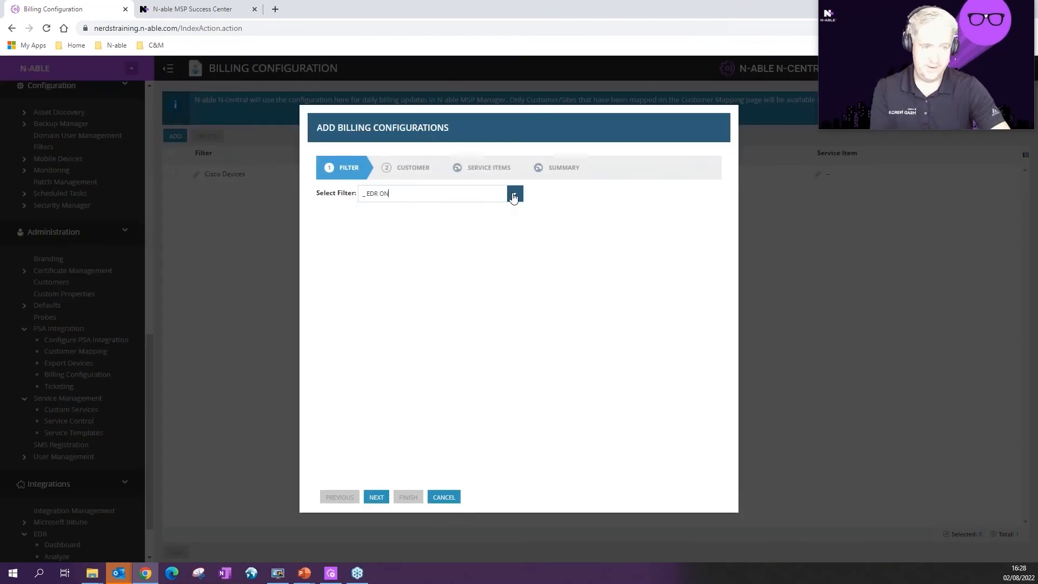
{"action": "left_click", "coordinate": [514, 193]}
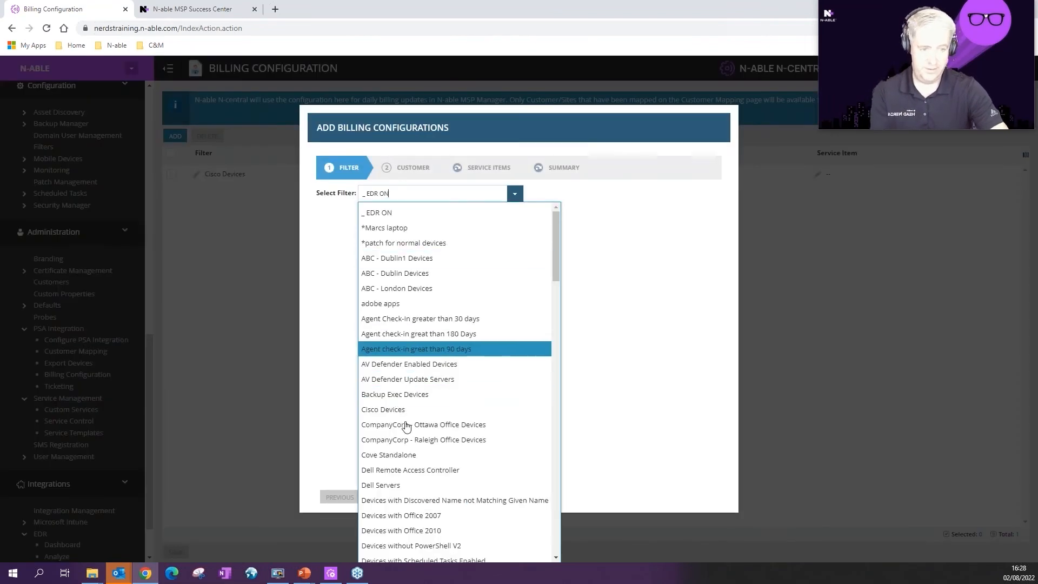
{"action": "left_click", "coordinate": [414, 454]}
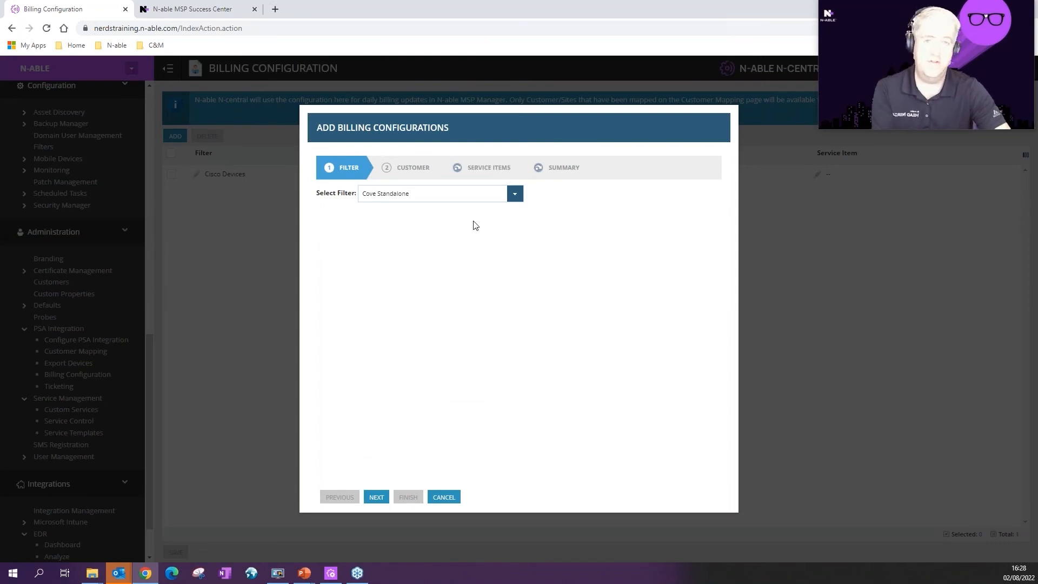
{"action": "left_click", "coordinate": [444, 497]}
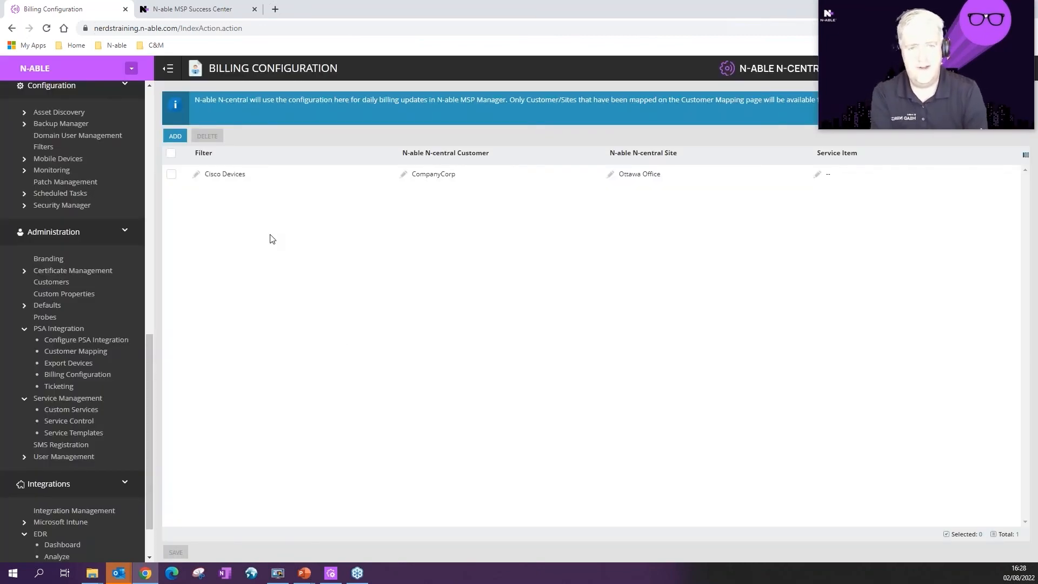
Step: Open the N-able Backup dashboard in Backup Manager and expand its summary charts to examine the device and backup status breakdown
{"action": "scroll", "coordinate": [84, 354], "scroll_direction": "up", "scroll_amount": 1}
{"action": "scroll", "coordinate": [84, 354], "scroll_direction": "up", "scroll_amount": 3}
{"action": "left_click", "coordinate": [27, 328]}
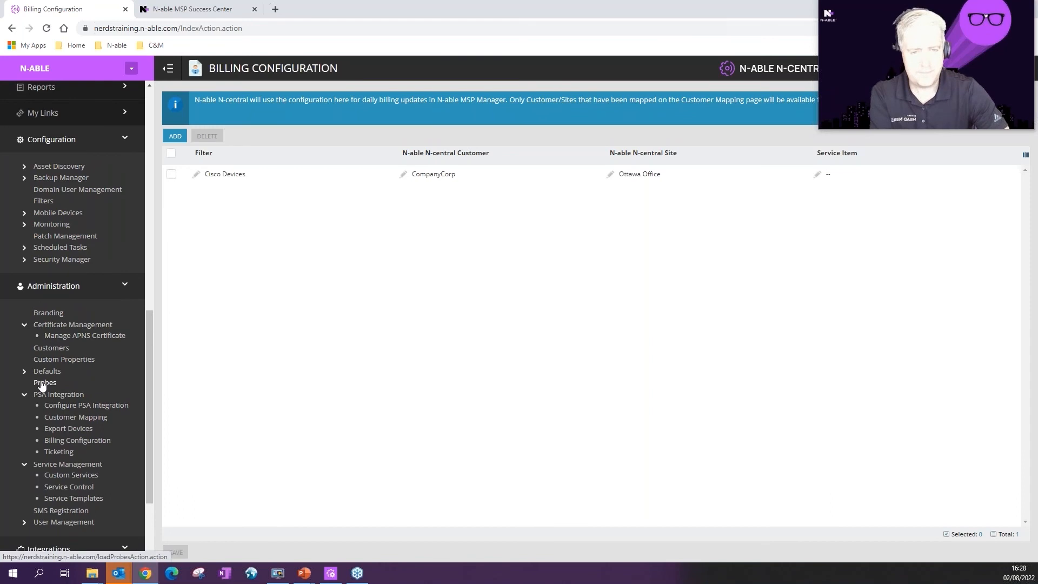
{"action": "left_click", "coordinate": [32, 179]}
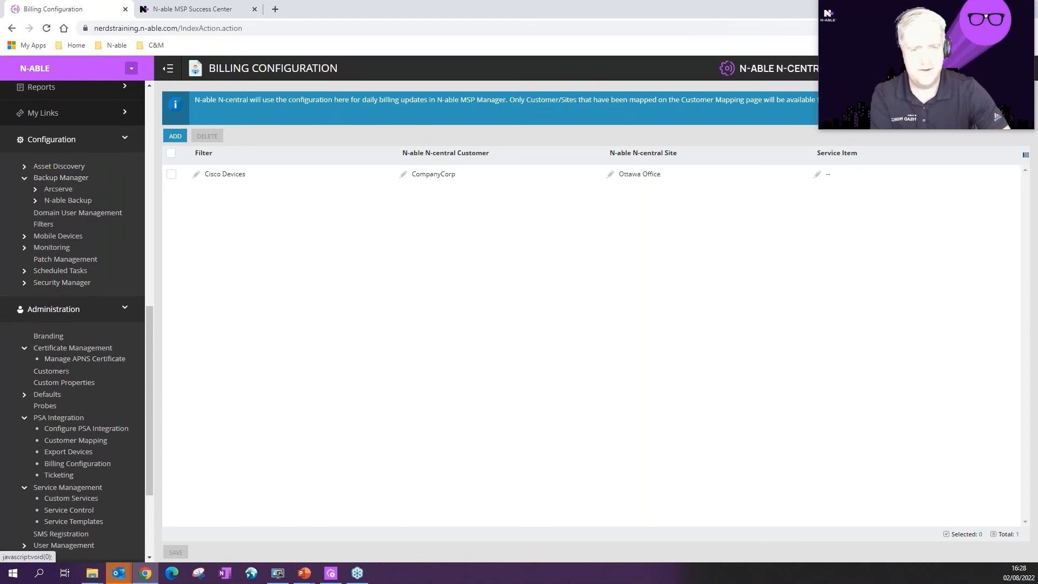
{"action": "left_click", "coordinate": [36, 201]}
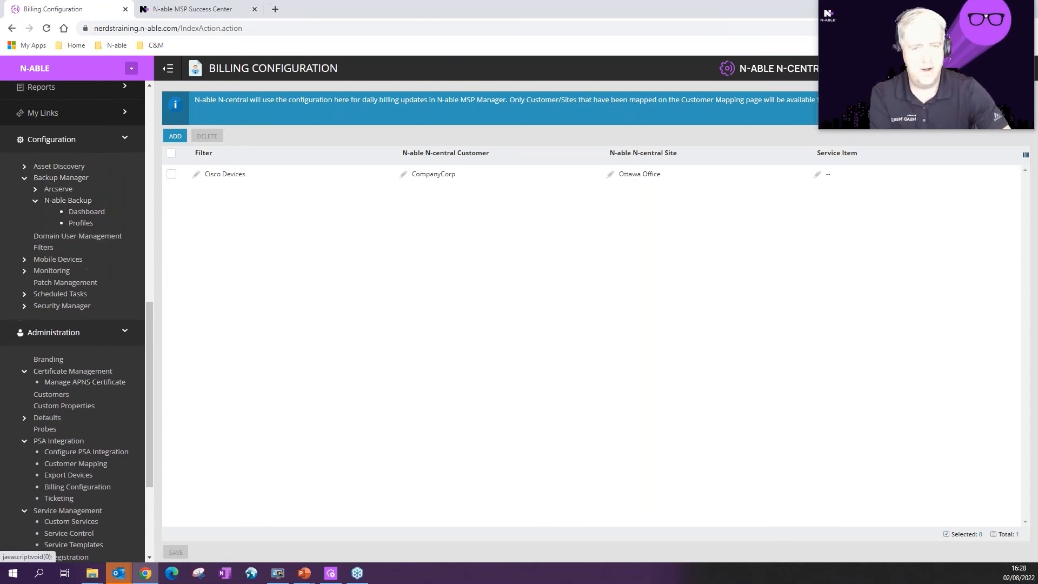
{"action": "left_click", "coordinate": [84, 214]}
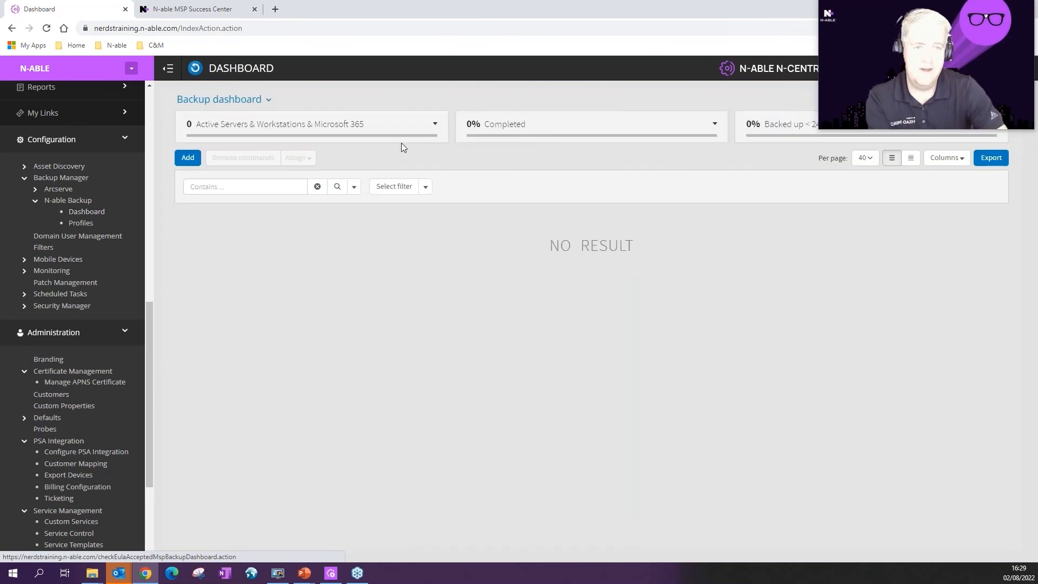
{"action": "left_click", "coordinate": [435, 123]}
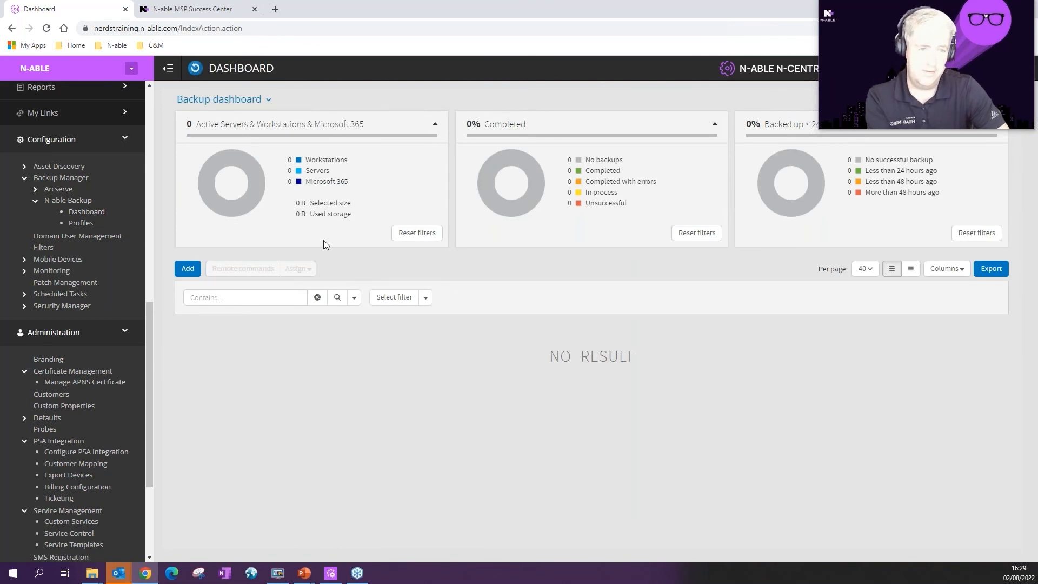
{"action": "left_click", "coordinate": [336, 185]}
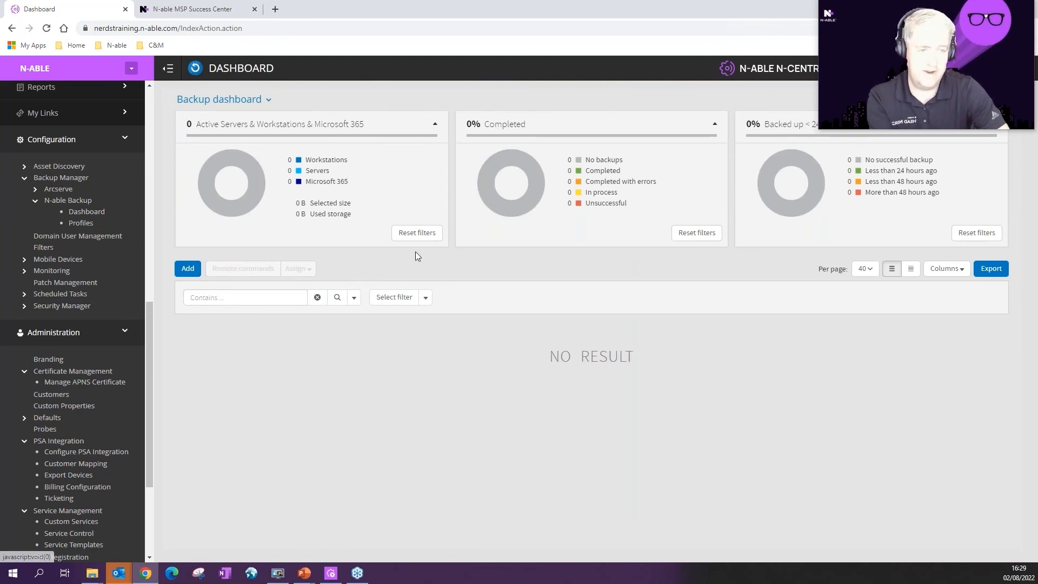